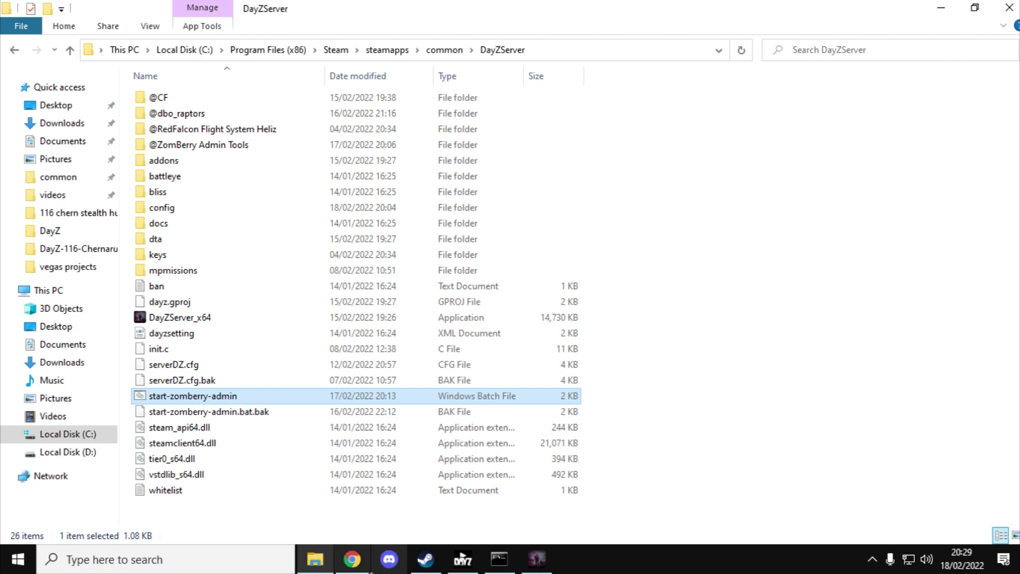
# Switch to the DayZ Launcher and look through the official, community and LAN server lists
pyautogui.click(463, 559)
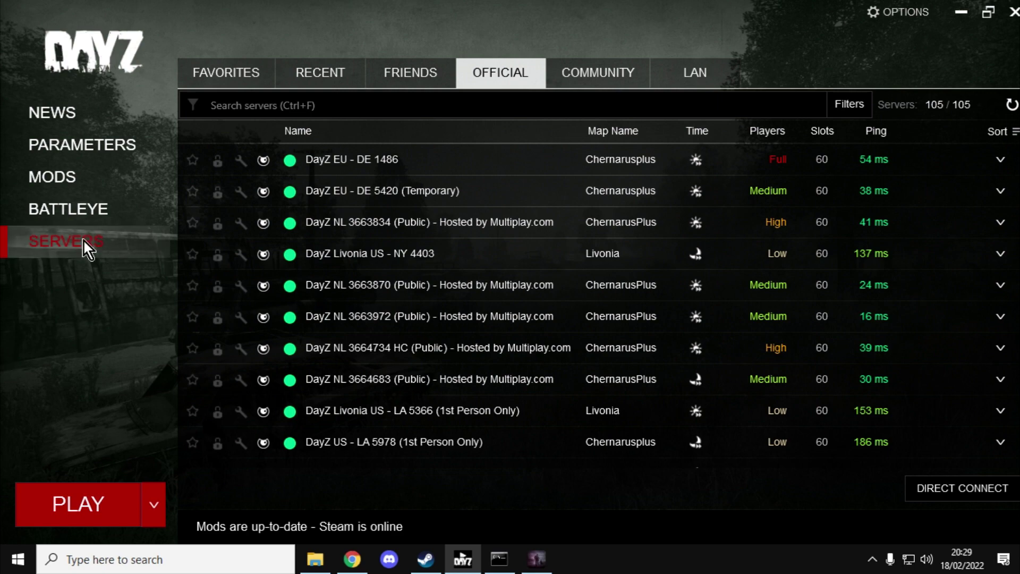
pyautogui.scroll(-3, 480, 308)
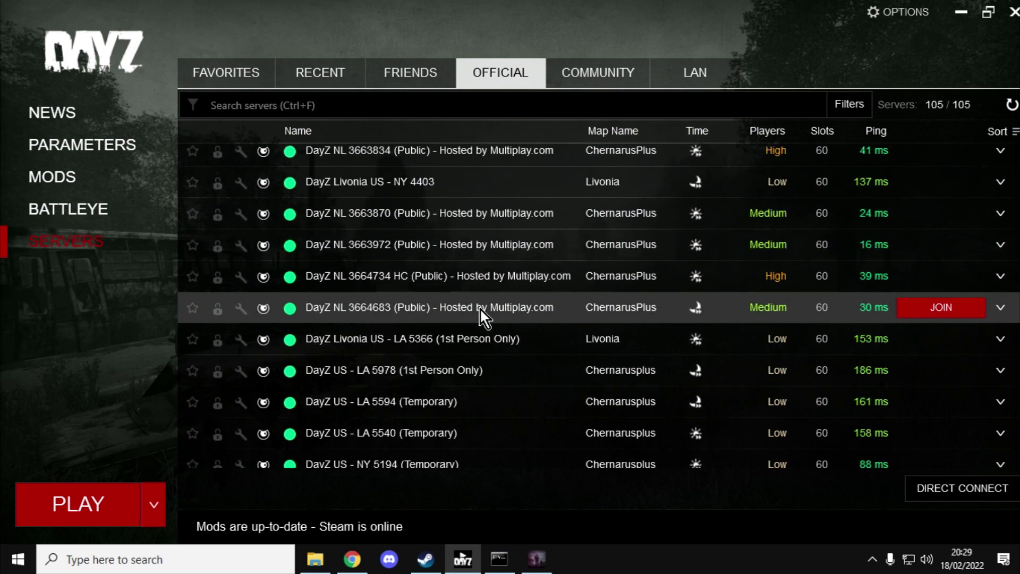
pyautogui.scroll(3, 480, 308)
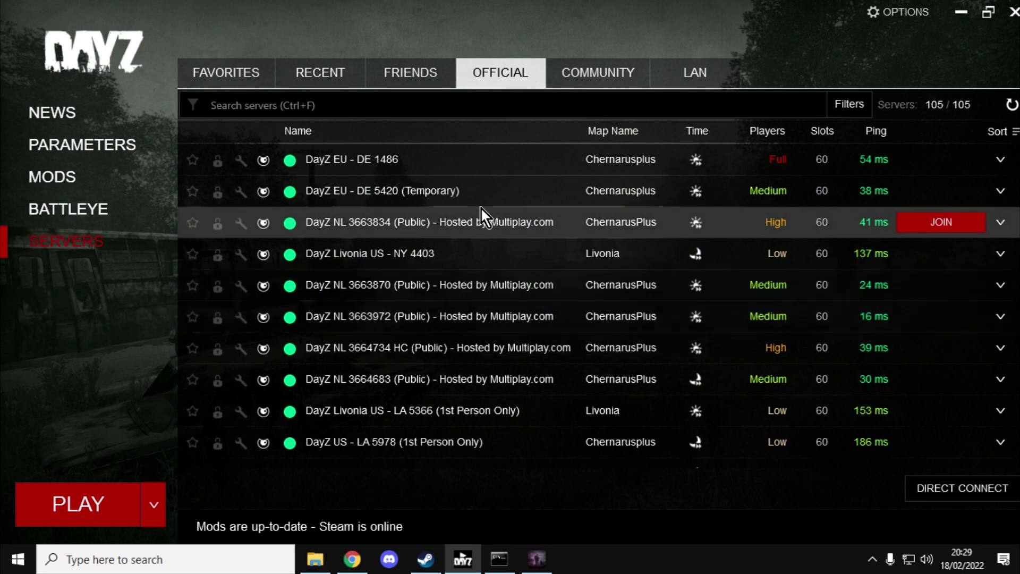
pyautogui.click(620, 68)
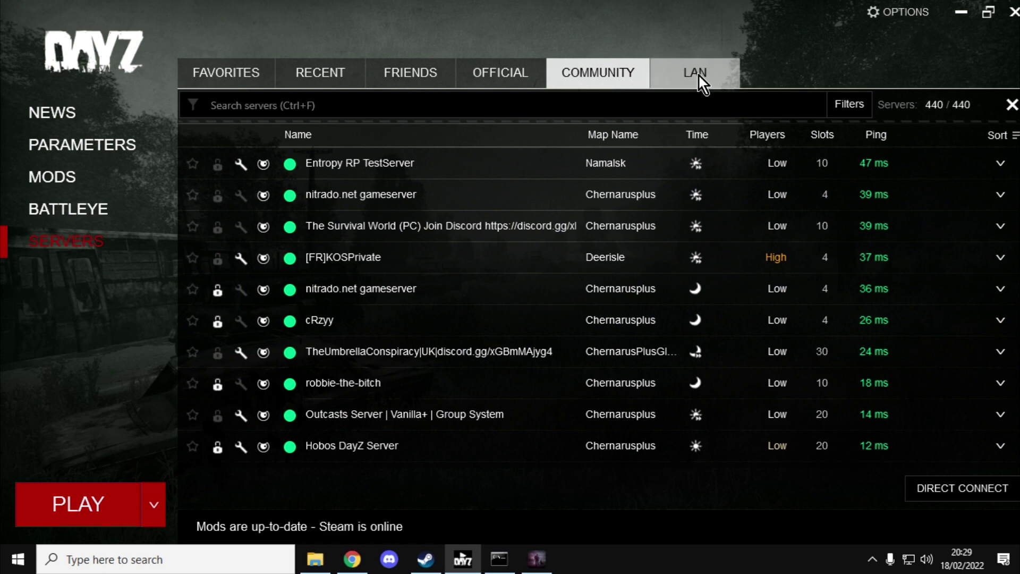
pyautogui.click(707, 74)
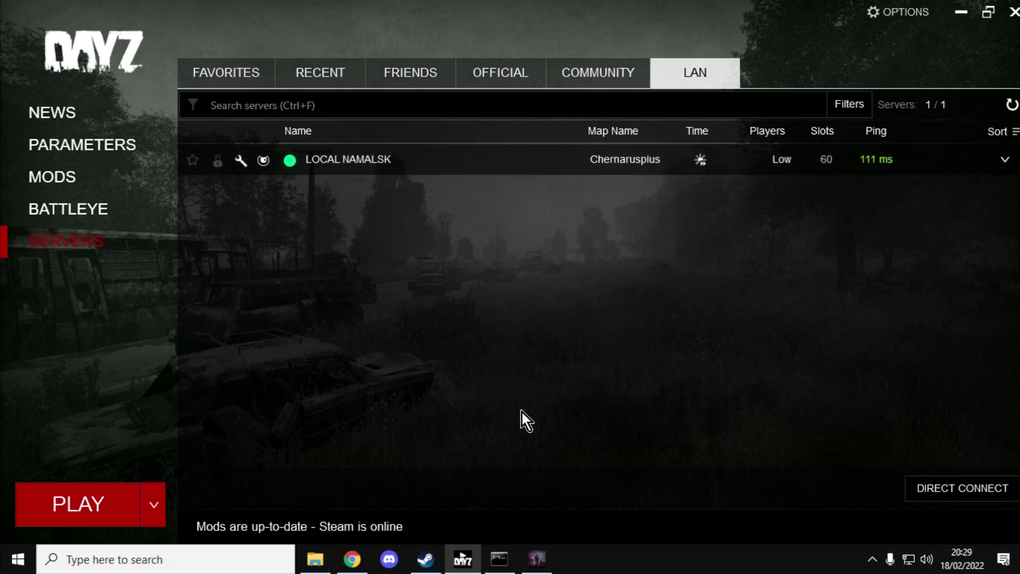
# Review the local server's batch window and the log in its enlarged DayZ Console window, and minimize both
pyautogui.click(499, 561)
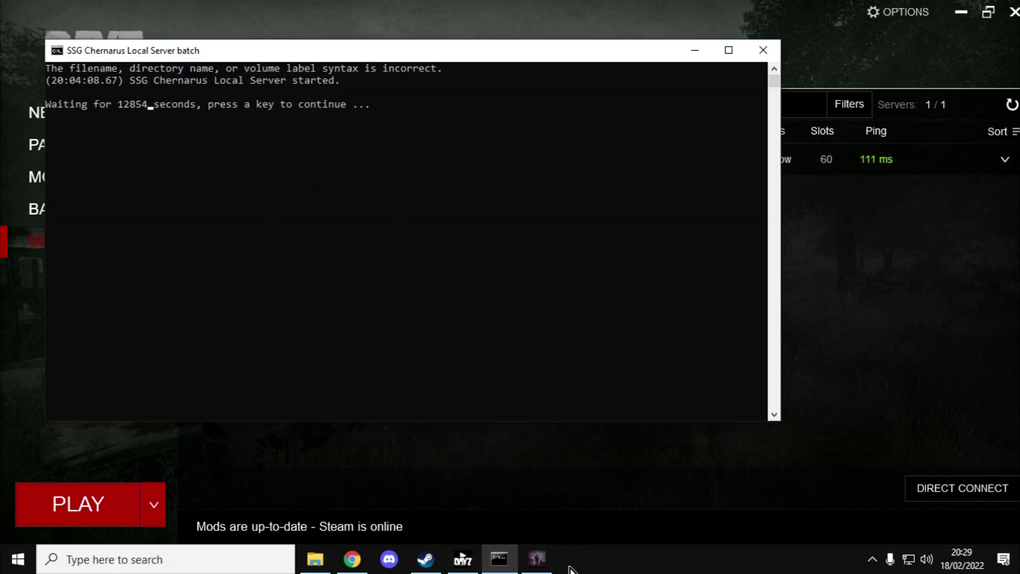
pyautogui.click(550, 567)
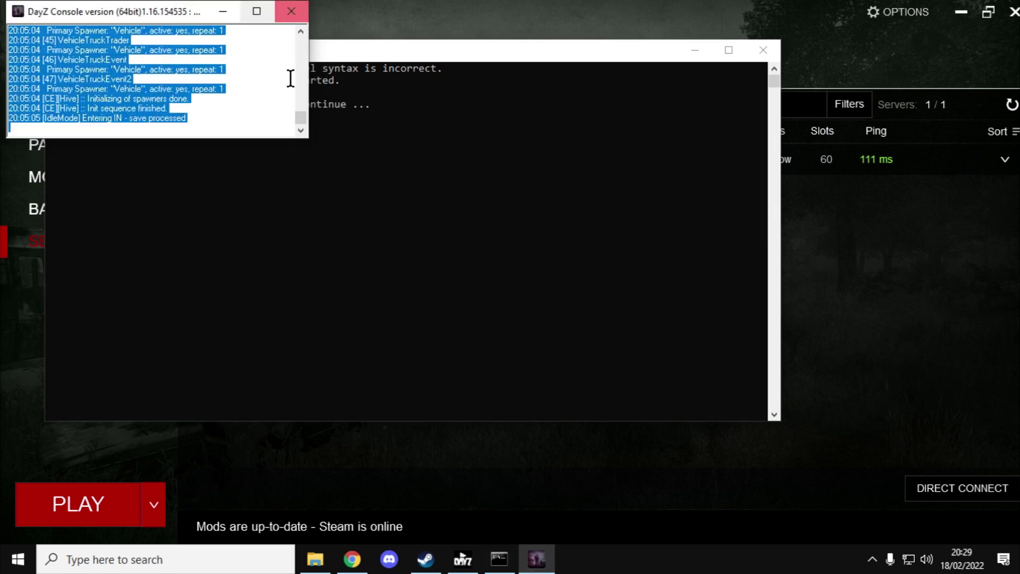
pyautogui.scroll(1, 303, 132)
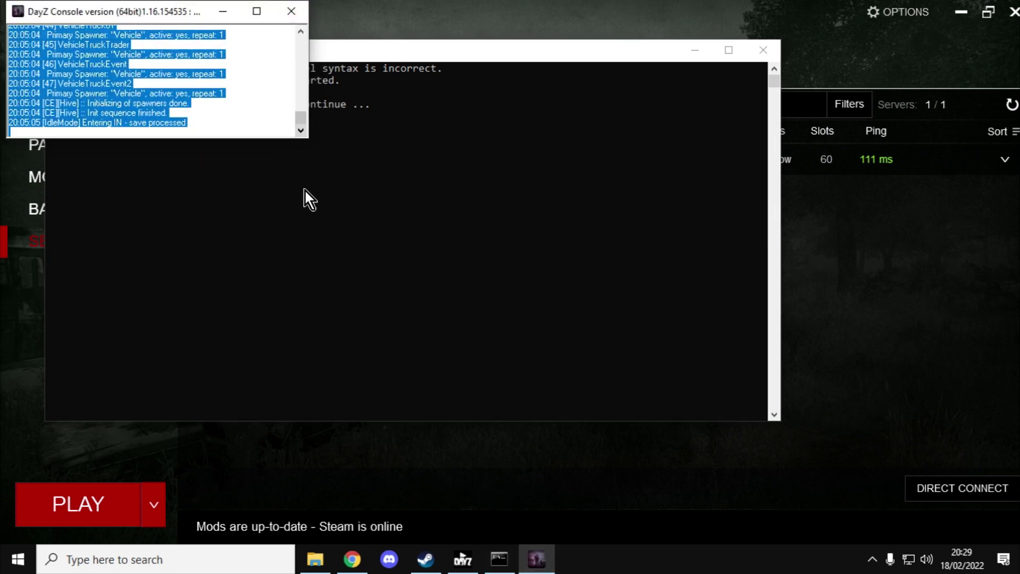
pyautogui.moveTo(303, 136); pyautogui.dragTo(713, 512)
pyautogui.click(487, 289)
pyautogui.scroll(20, 487, 290)
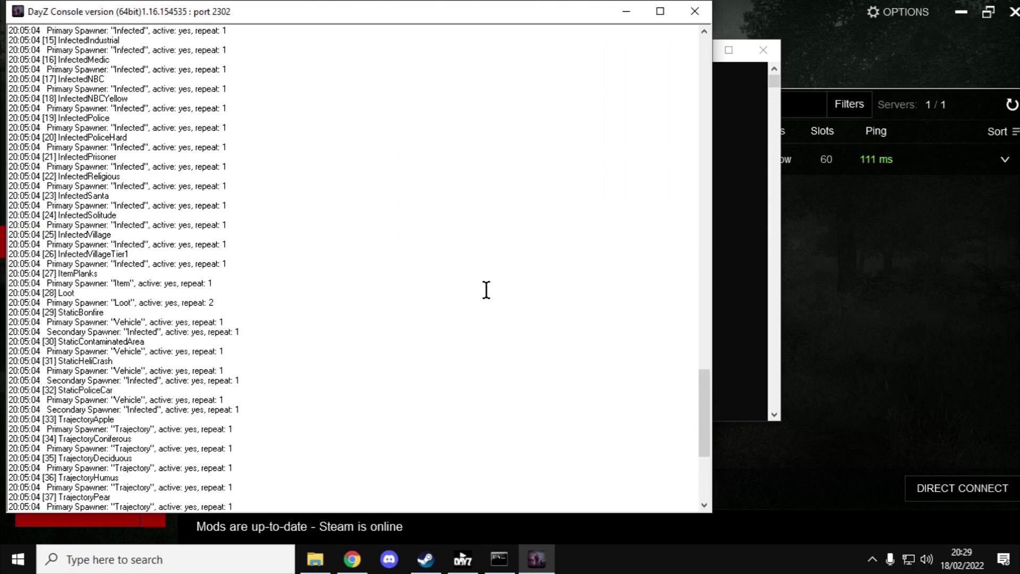
pyautogui.scroll(-6, 230, 218)
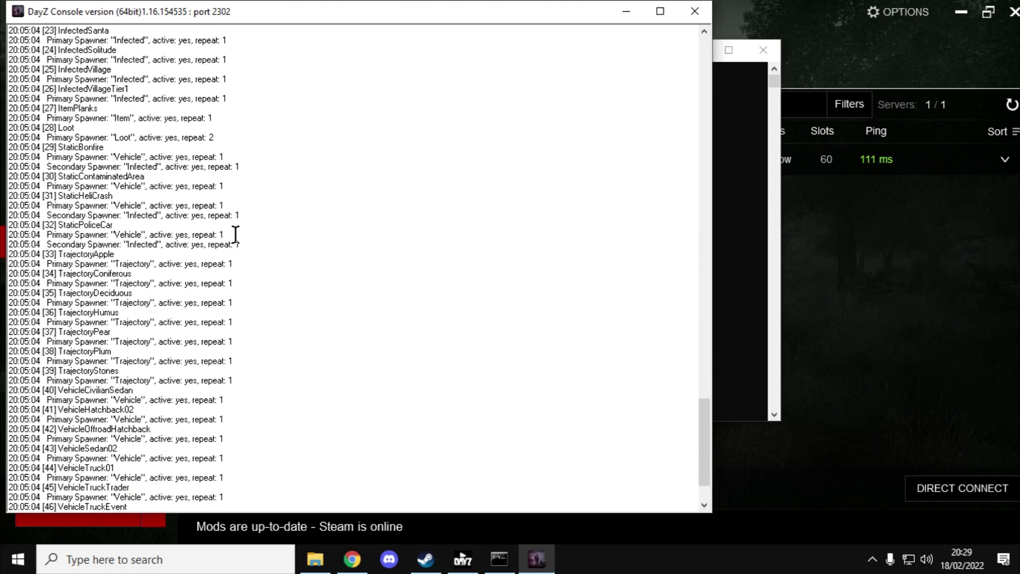
pyautogui.click(625, 7)
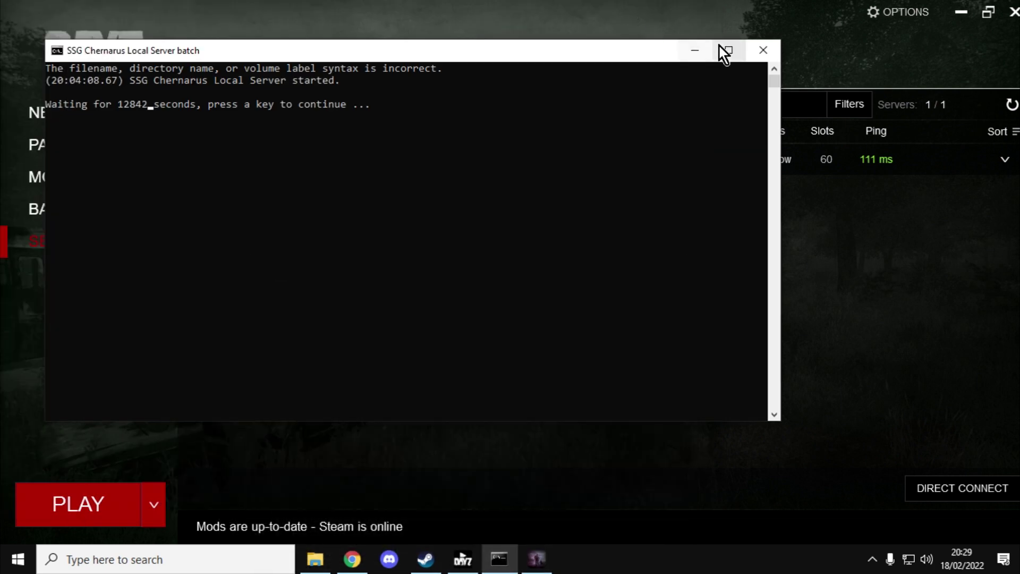
pyautogui.click(691, 47)
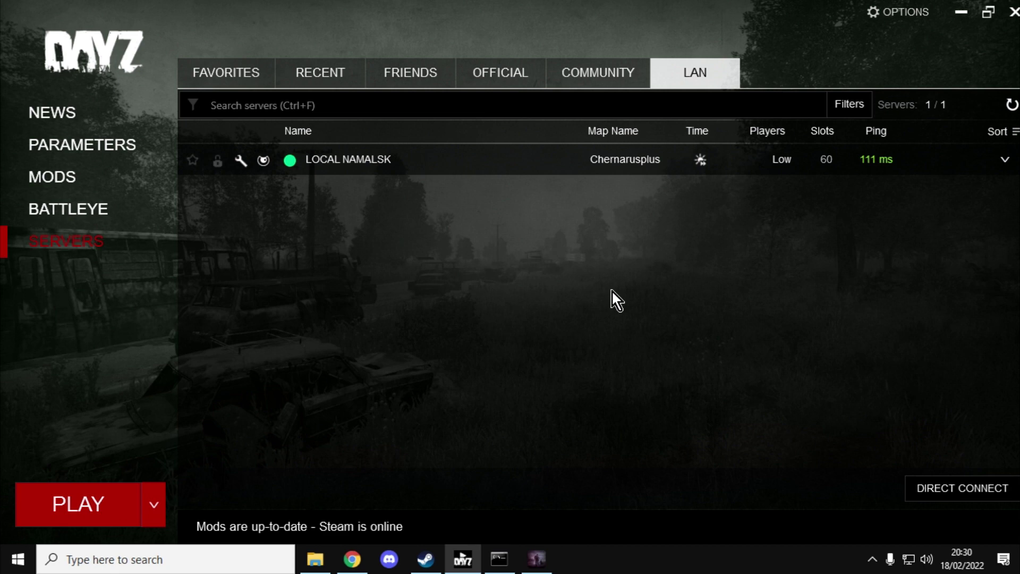
# View the official server list and switch to Steam to see the DayZ Server library entry
pyautogui.click(488, 80)
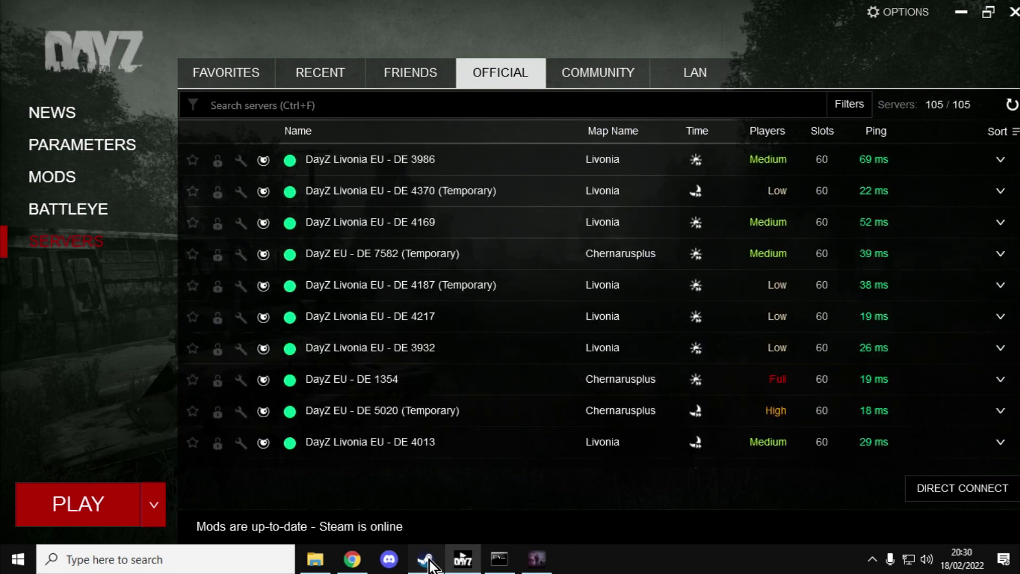
pyautogui.click(426, 561)
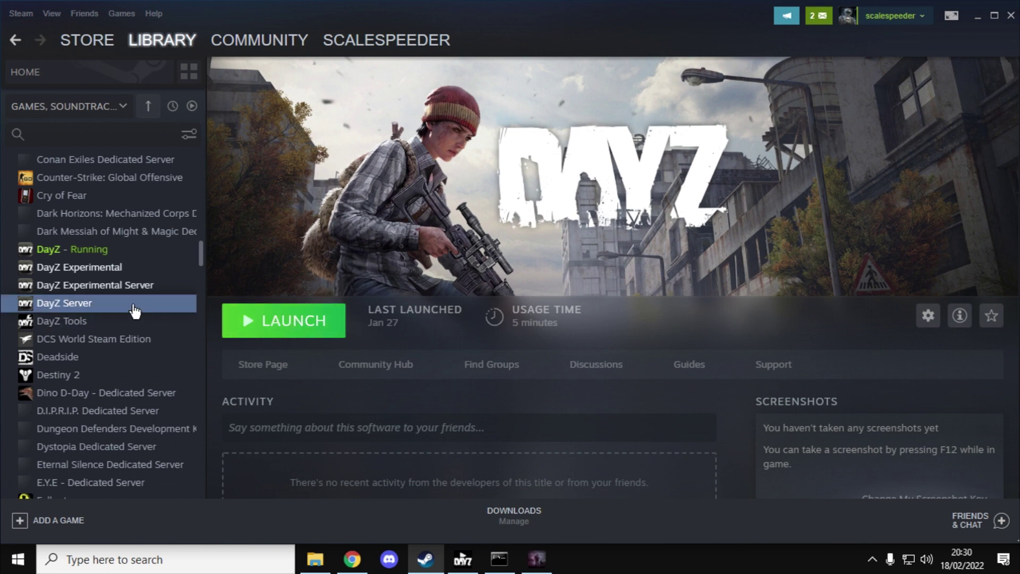
# Look over the DayZServer folder in File Explorer, and show the LAN servers in the DayZ Launcher
pyautogui.click(315, 559)
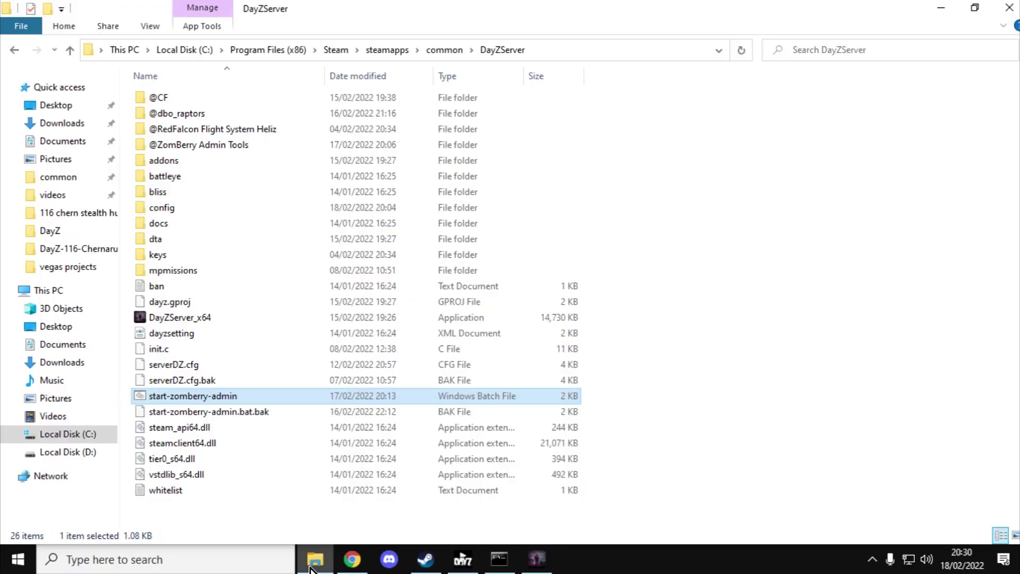
pyautogui.click(782, 321)
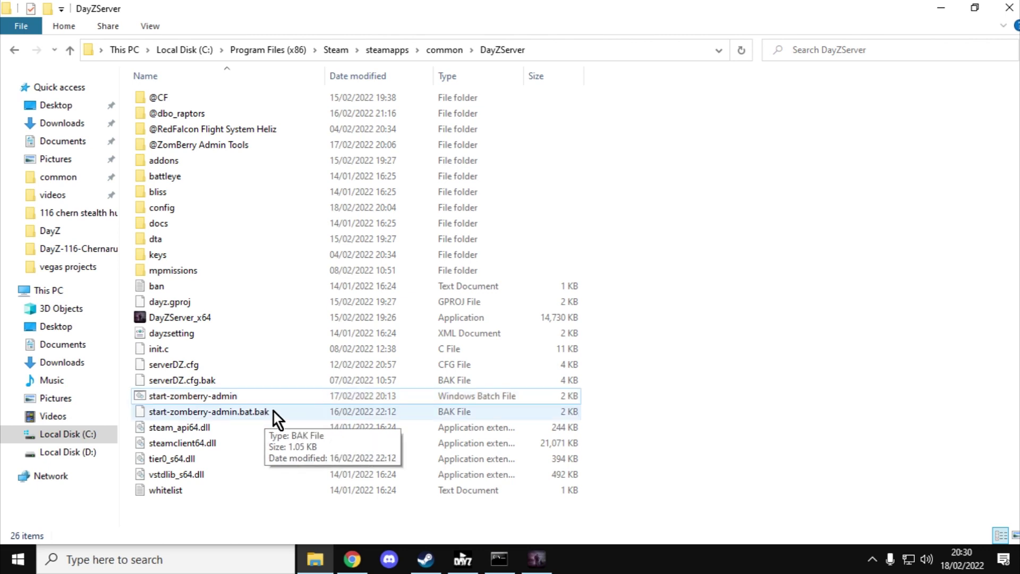
pyautogui.click(467, 562)
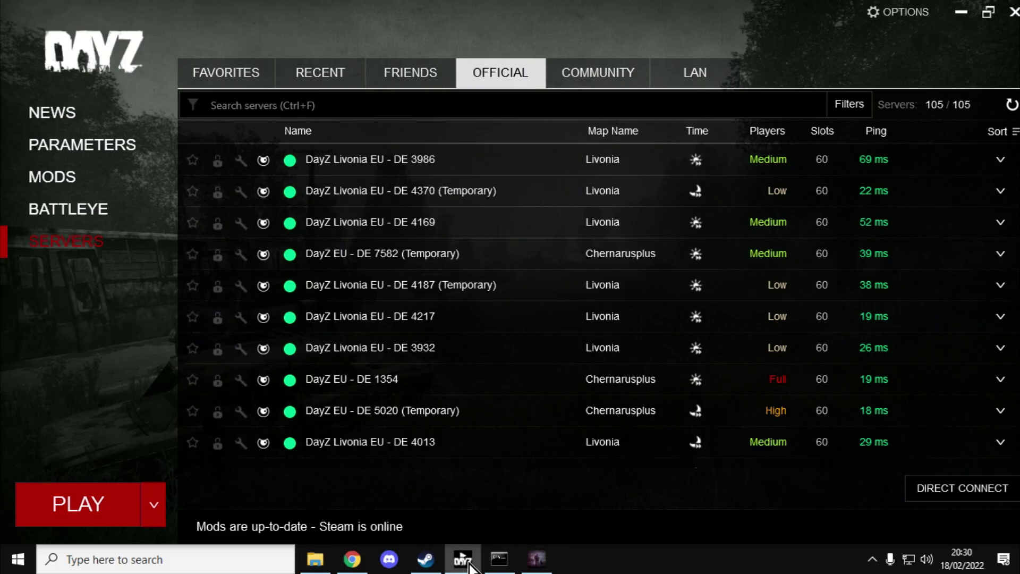
pyautogui.click(694, 72)
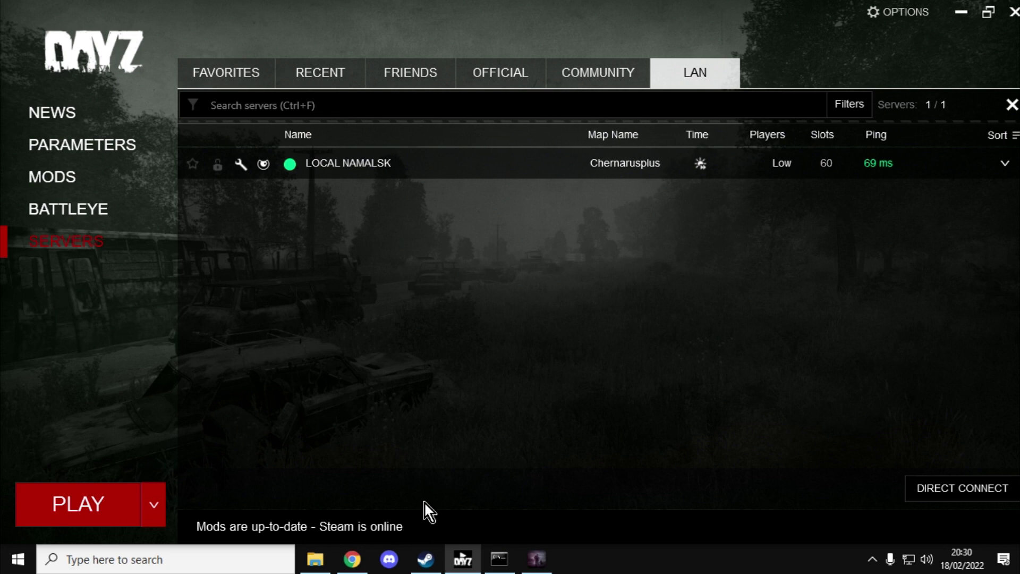
# Examine the db and storage_1 folders inside mpmissions\dayzOffline.chernarusplus in File Explorer, and return to the DayZServer folder
pyautogui.click(319, 553)
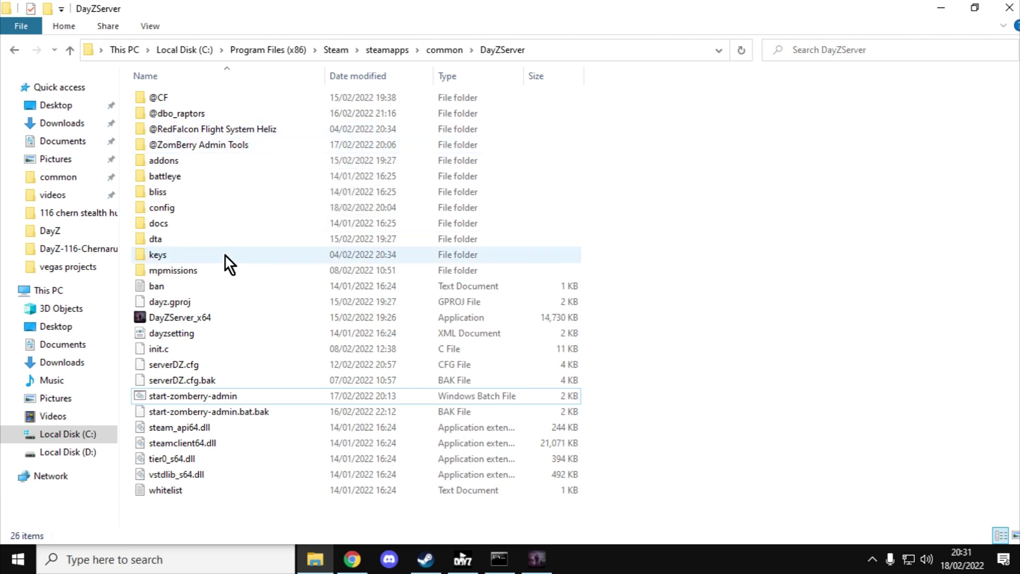
pyautogui.doubleClick(167, 272)
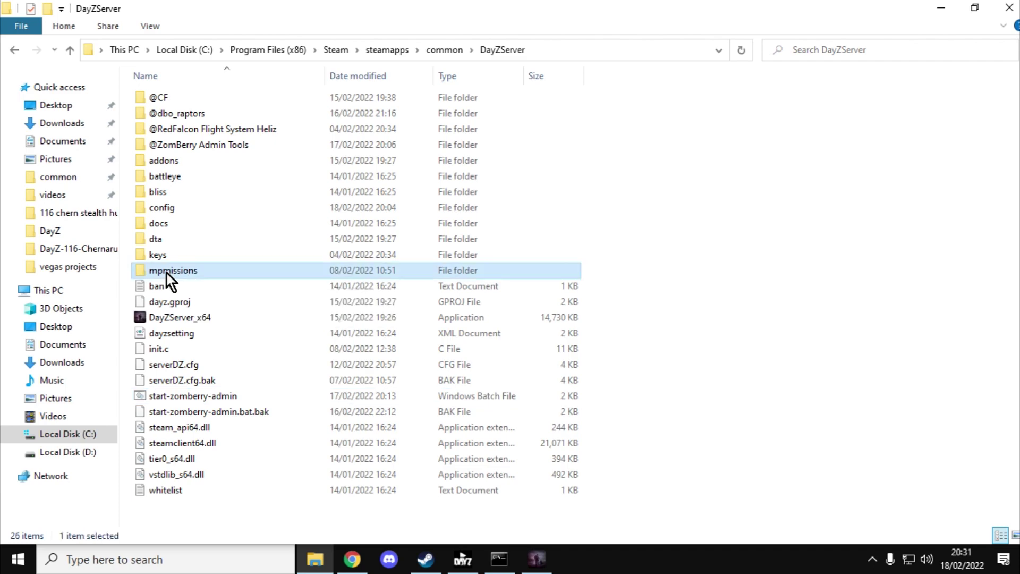
pyautogui.click(218, 101)
pyautogui.doubleClick(218, 101)
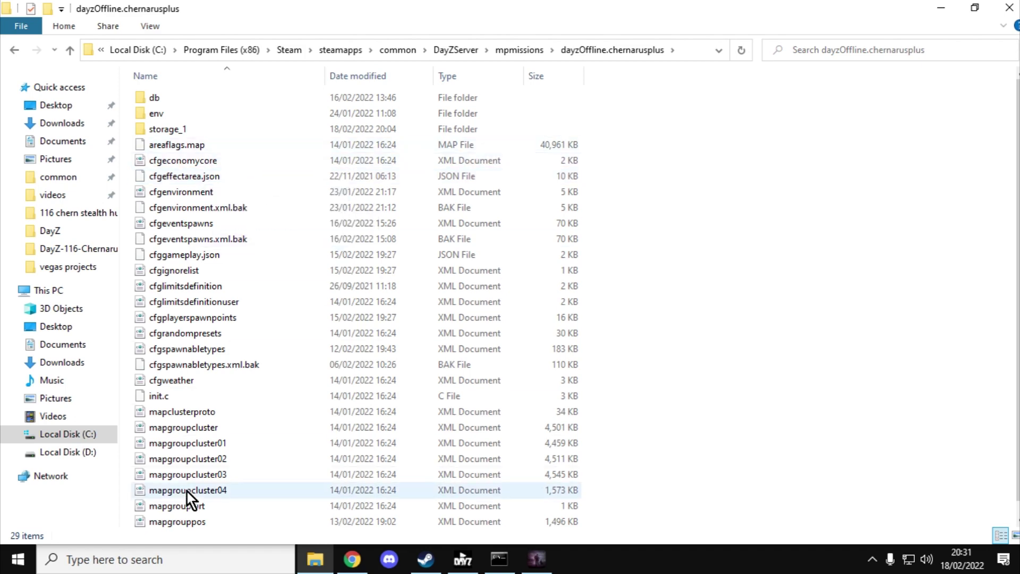
pyautogui.doubleClick(157, 98)
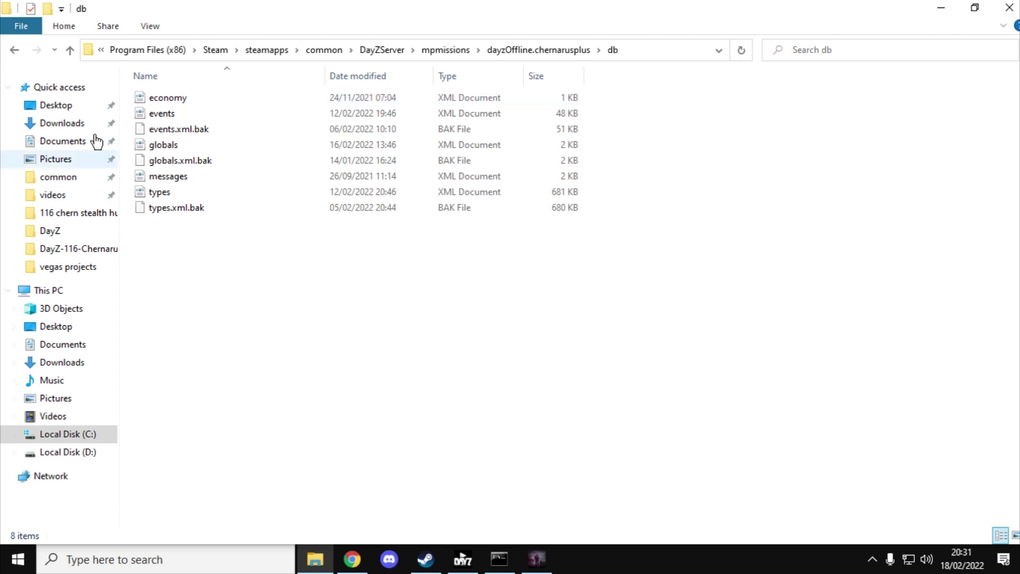
pyautogui.click(70, 50)
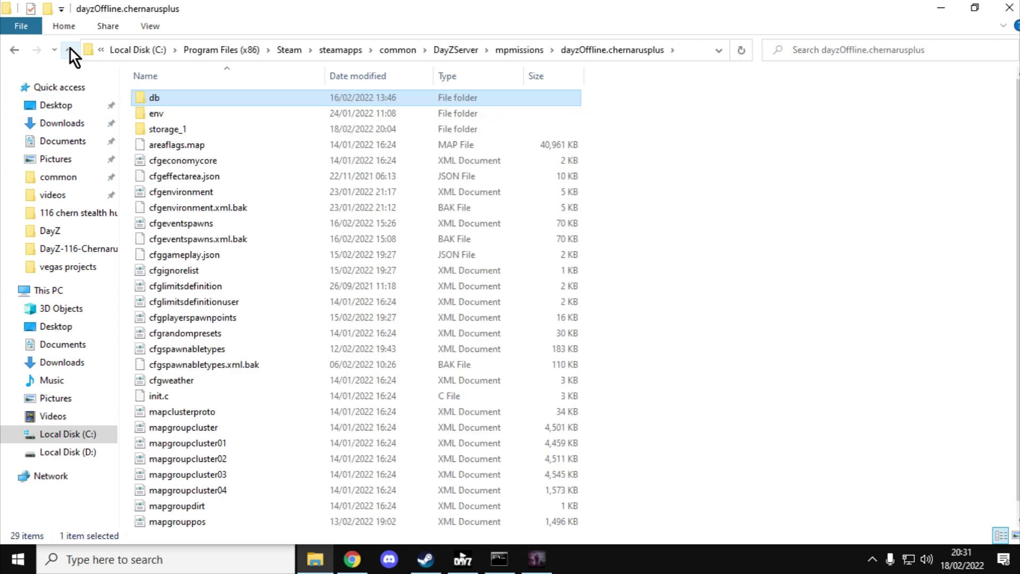
pyautogui.click(190, 134)
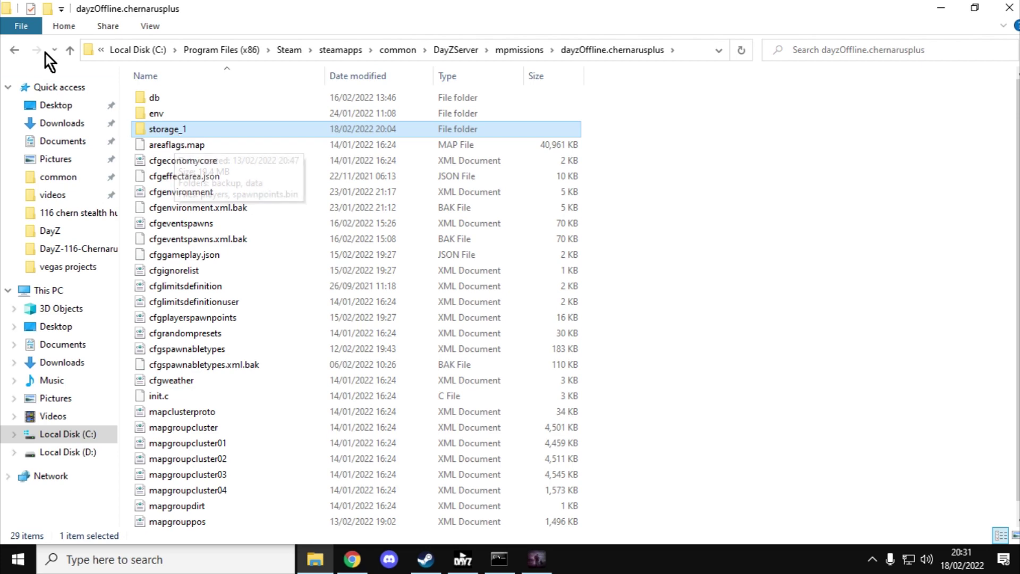
pyautogui.click(68, 48)
pyautogui.click(69, 49)
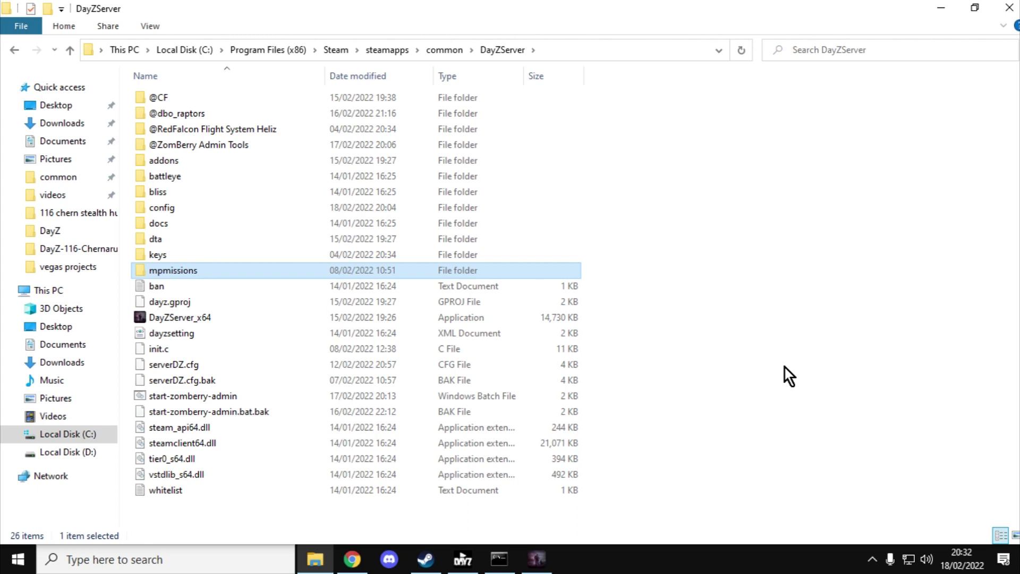
# Go up to the Steam common folder and single out the DayZ, DayZServer and DayZ Server Exp folders
pyautogui.click(63, 51)
pyautogui.click(162, 103)
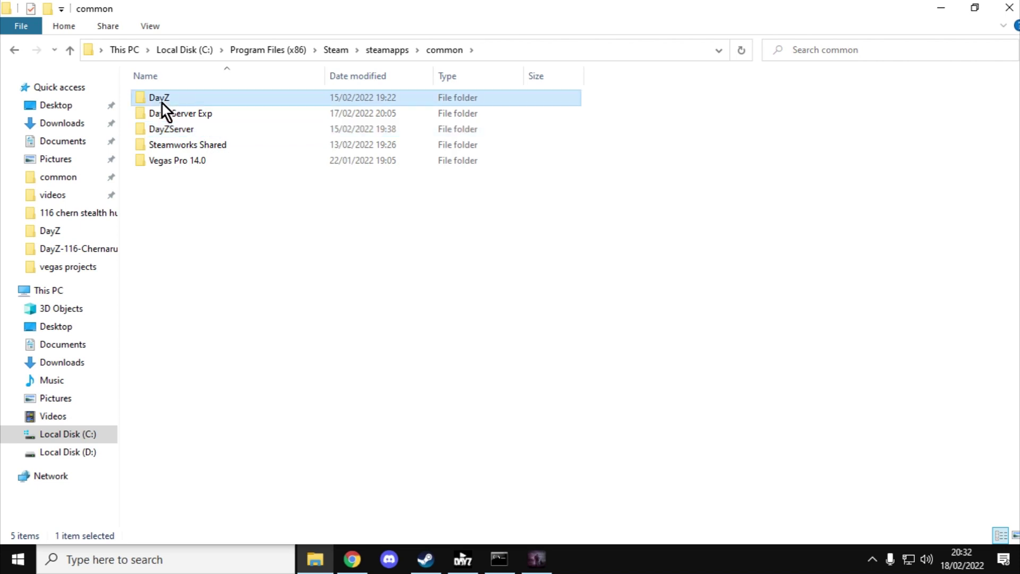
pyautogui.click(183, 129)
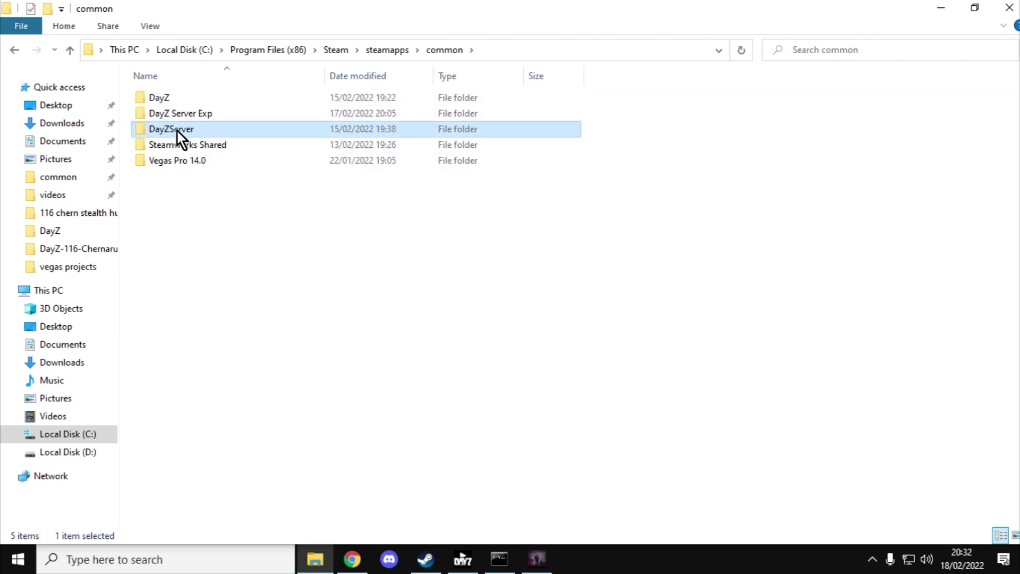
pyautogui.click(212, 120)
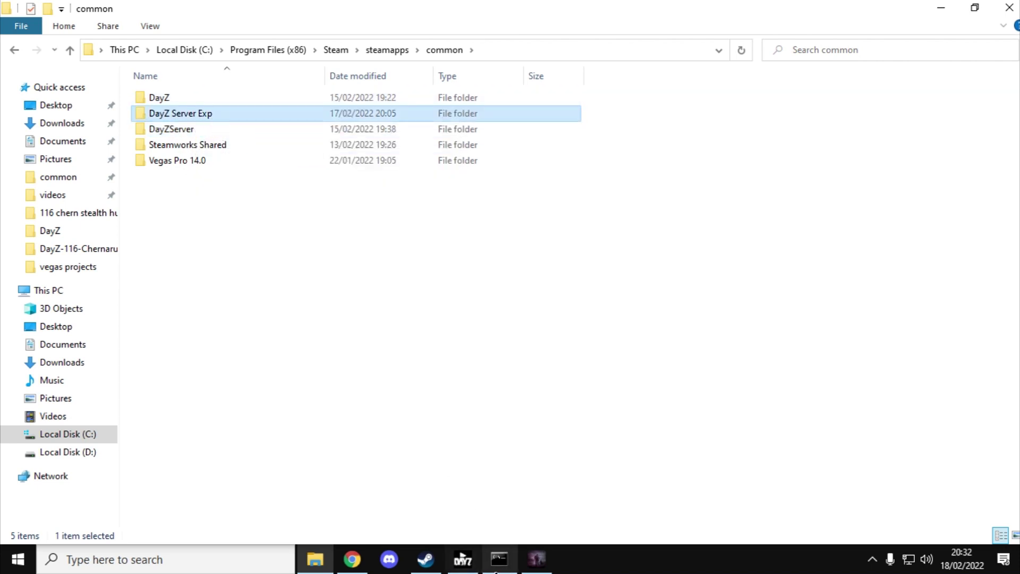
# View the DayZ Server entry in Steam, and open the DayZServer folder in File Explorer
pyautogui.click(426, 559)
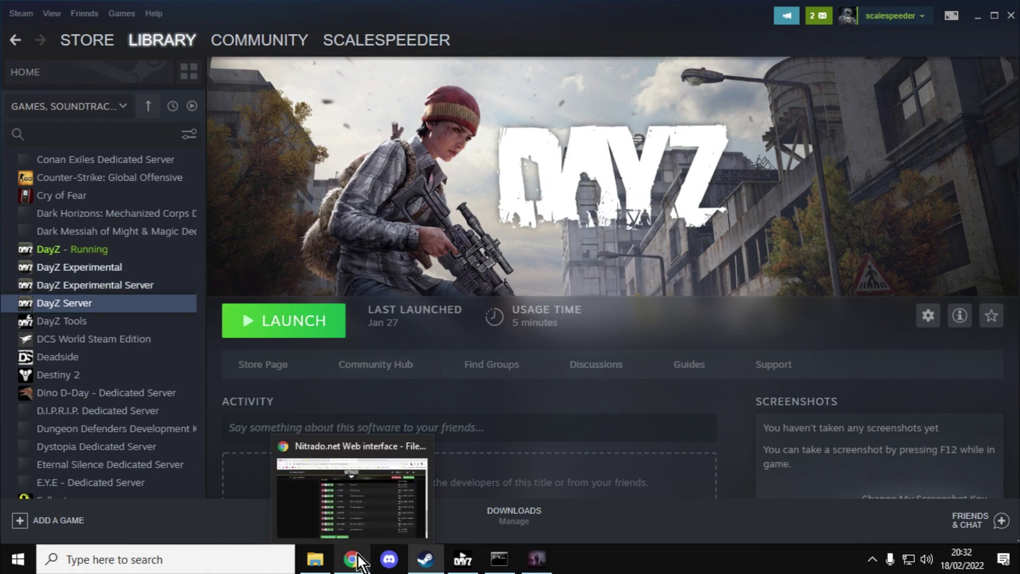
pyautogui.click(314, 563)
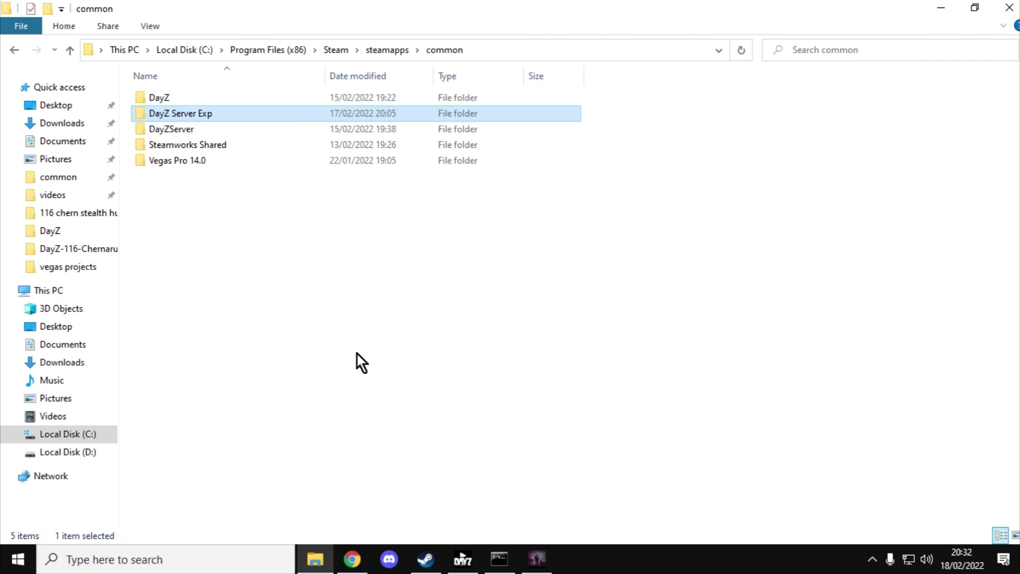
pyautogui.doubleClick(192, 131)
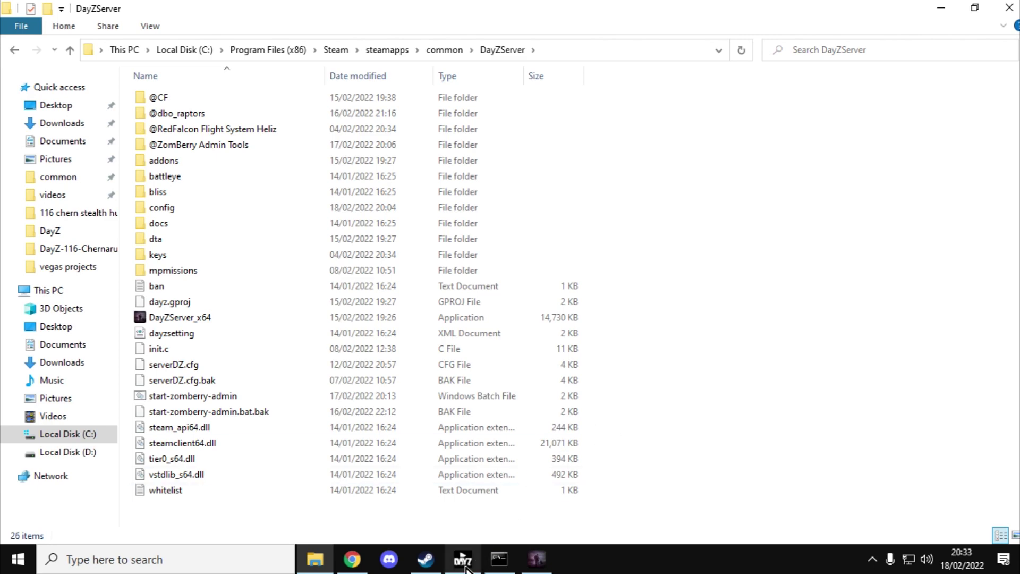
# Switch to Steam, check that the library filter includes Tools, and select DayZ Server
pyautogui.click(425, 559)
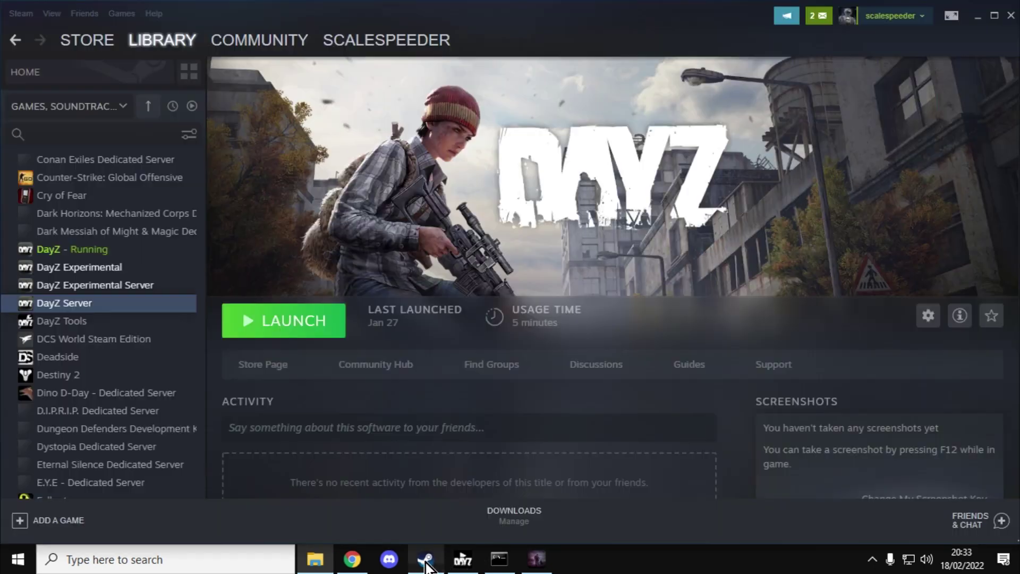
pyautogui.click(124, 108)
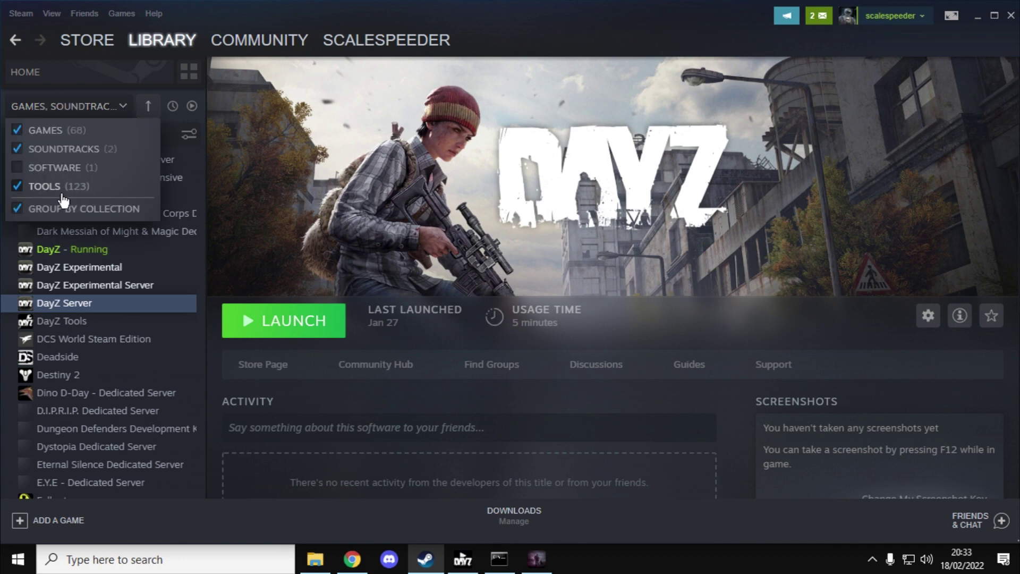
pyautogui.click(150, 305)
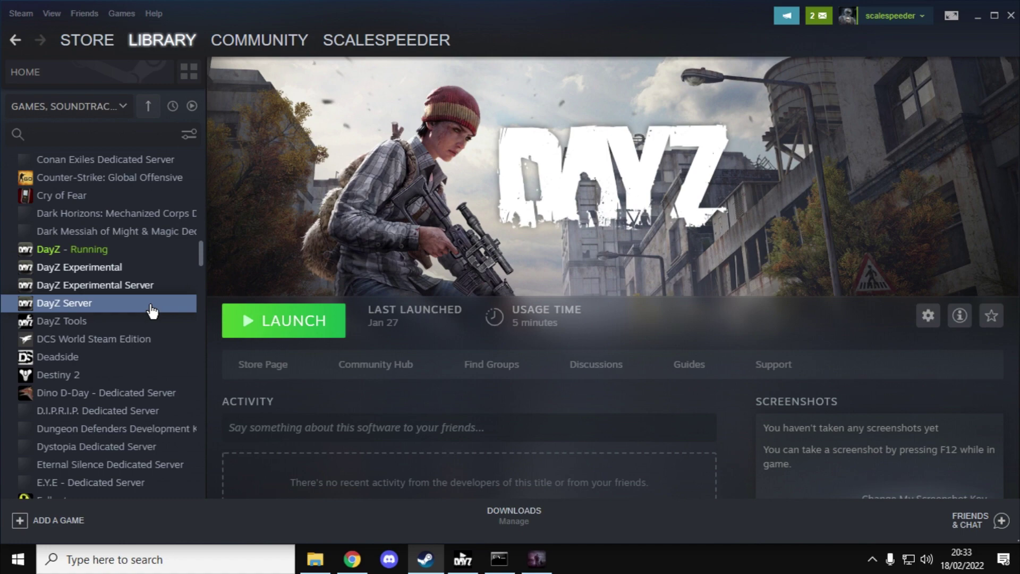
# View the Nitrado web file browser in Chrome, and return via the DayZServer folder to the DayZ Launcher's LAN servers
pyautogui.click(353, 559)
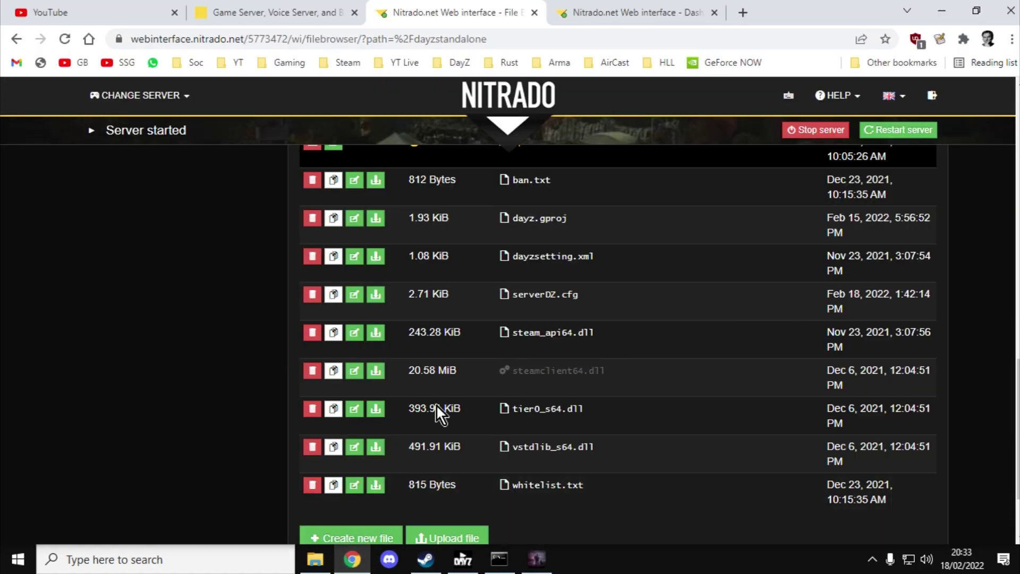
pyautogui.click(282, 560)
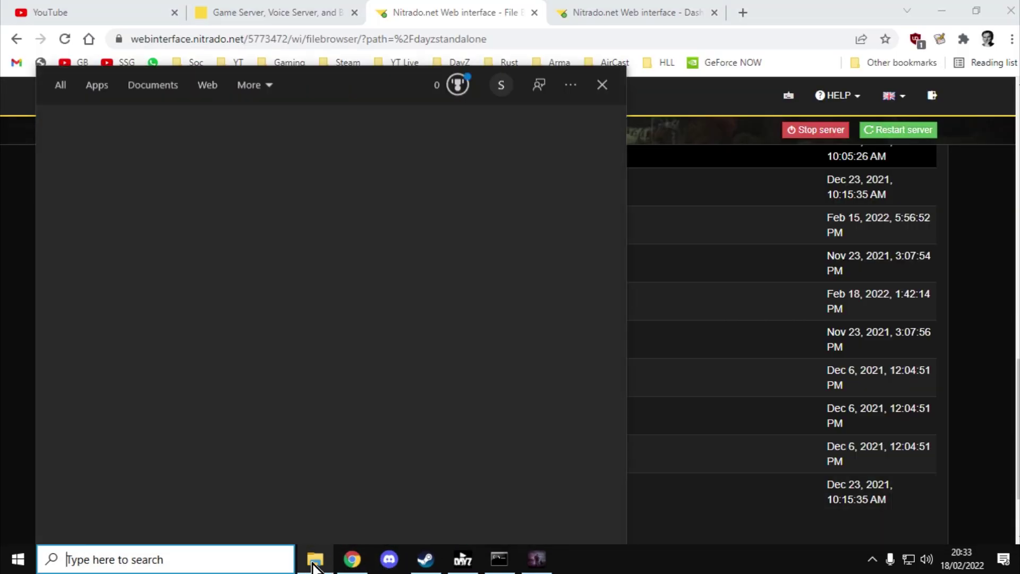
pyautogui.click(314, 561)
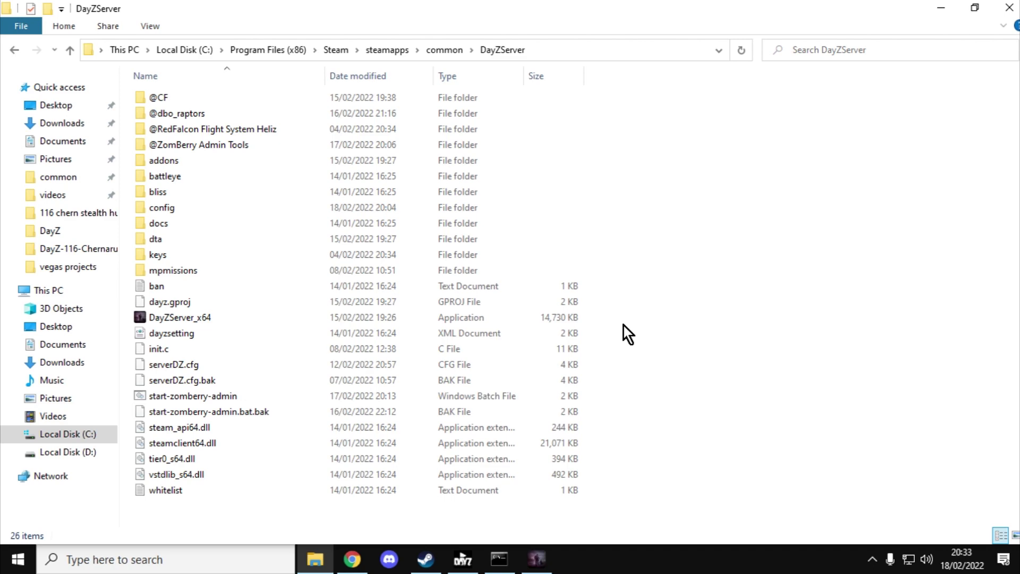
pyautogui.click(462, 559)
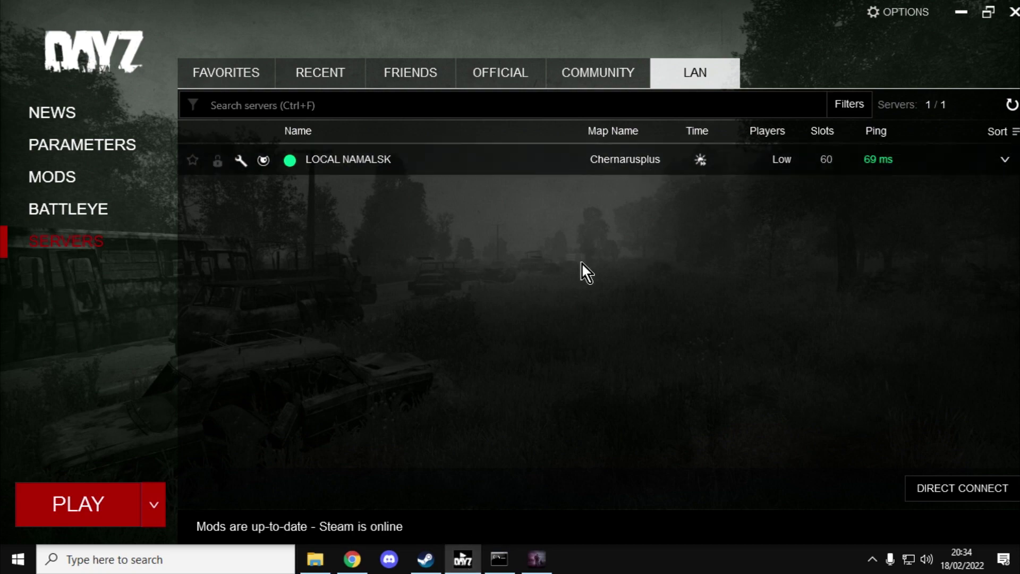